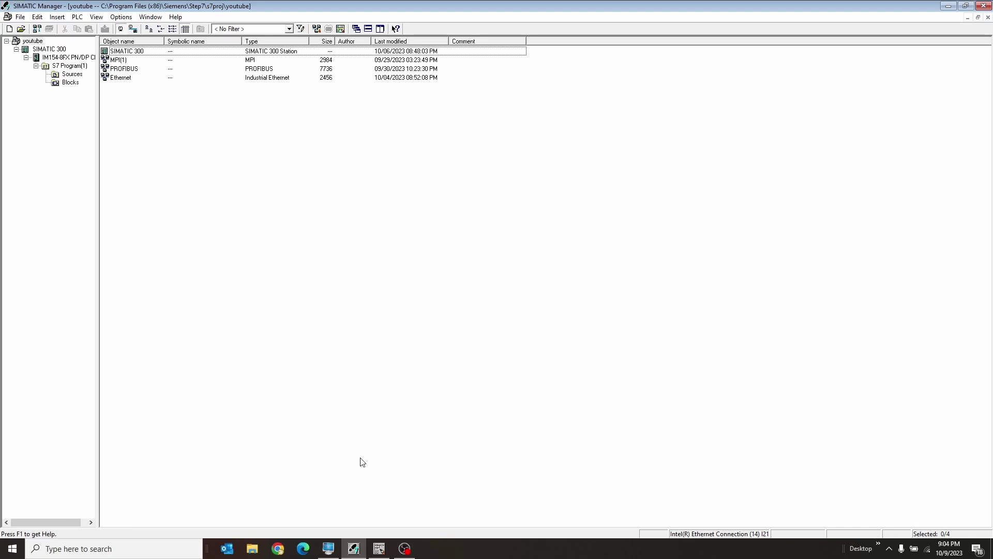
Step: Switch to the OB1 window of the youtube project in the LAD/STL/FBD editor
left_click(379, 548)
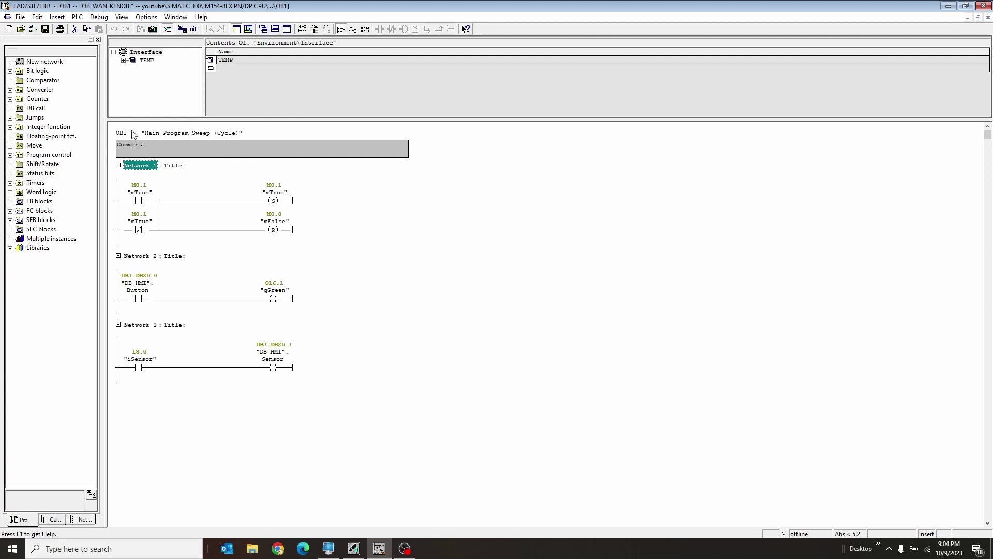
Step: View the DB_HMI data block (DB1), then return to OB1
left_click(176, 17)
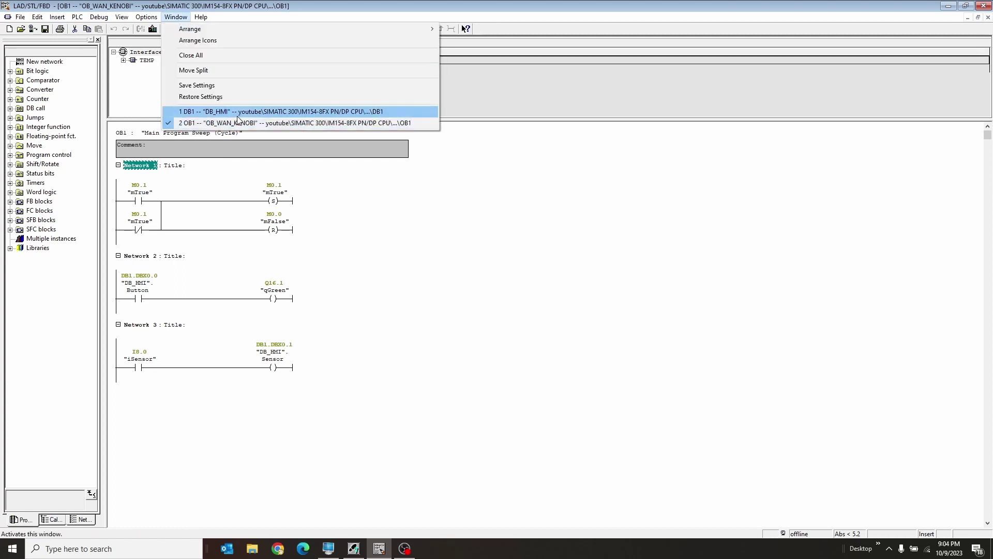
left_click(238, 111)
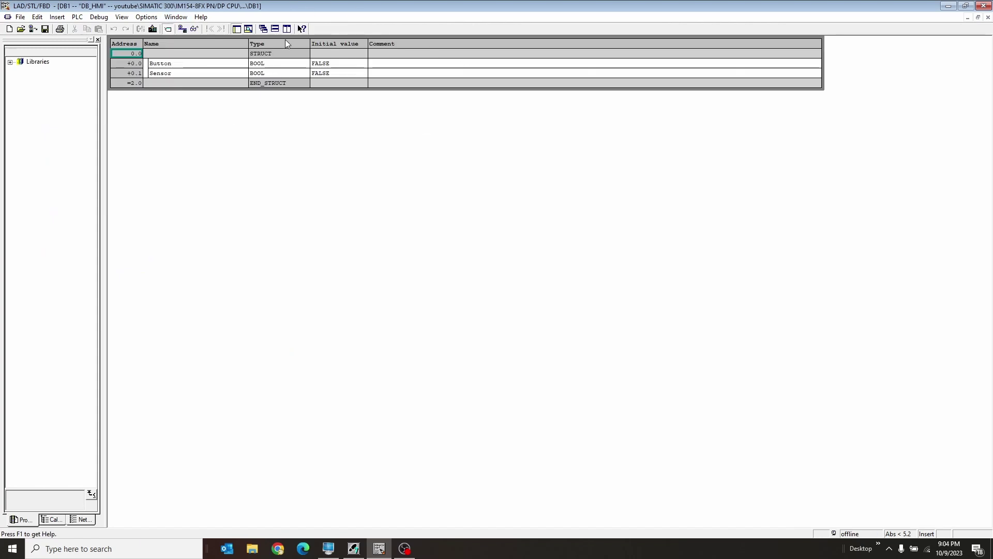
key("ctrl+F6")
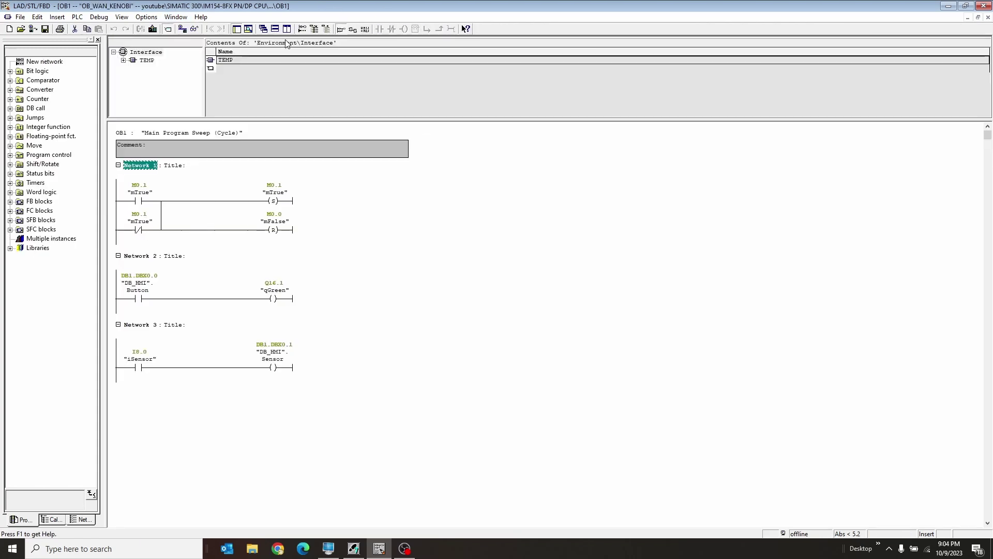
Step: Inspect the Button, qGreen and Sensor elements in Networks 2 and 3, then return to SIMATIC Manager
left_click(138, 299)
left_click(284, 303)
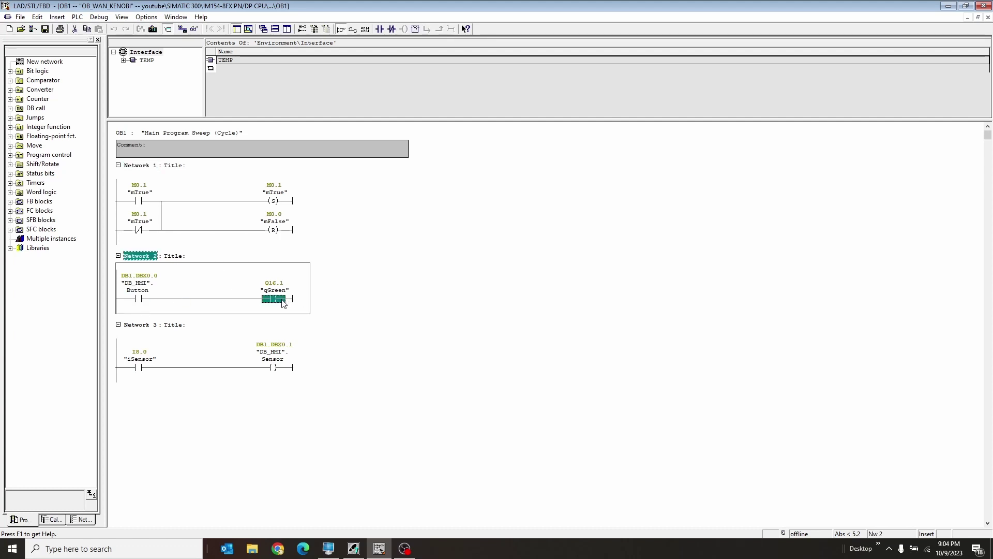
left_click(137, 368)
left_click(274, 368)
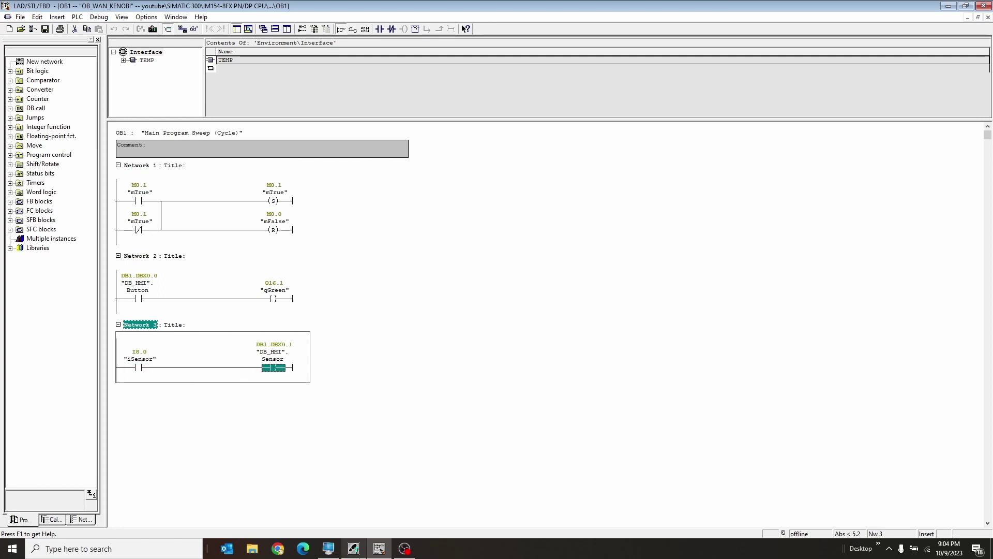
left_click(351, 550)
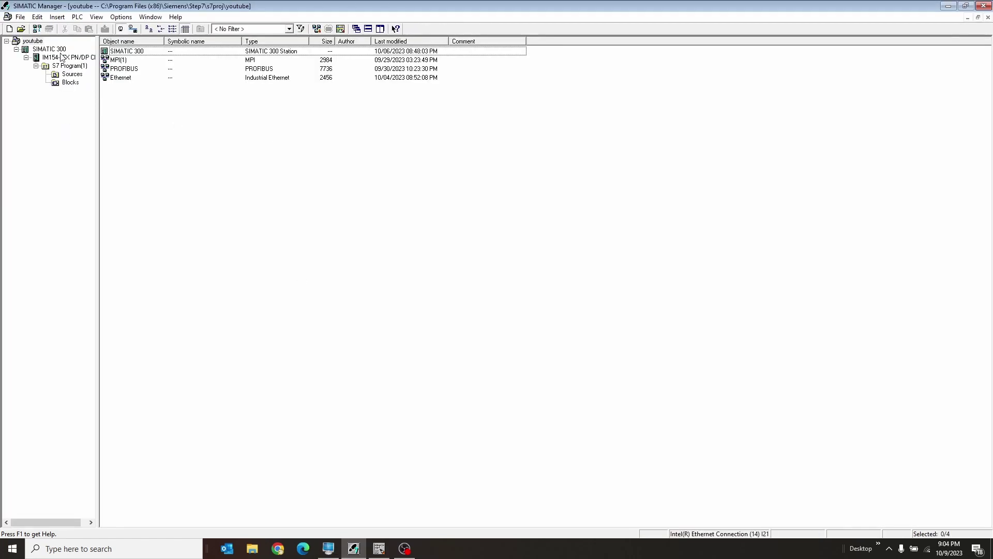
Step: Insert a SIMATIC HMI Station into the youtube project, choosing Multi Panels 270 > MP 277 10" Touch
left_click(33, 41)
right_click(36, 42)
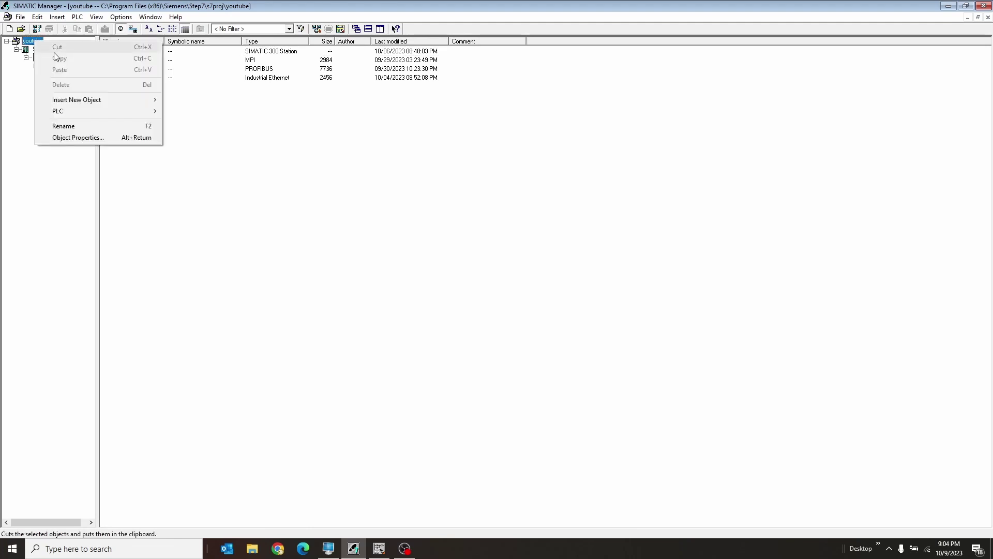
mouse_move(116, 96)
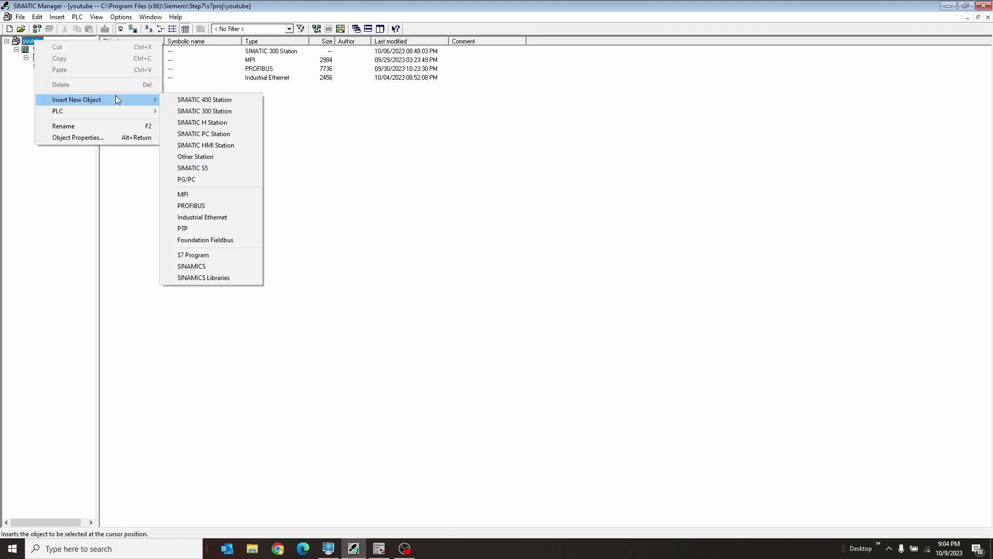
left_click(225, 146)
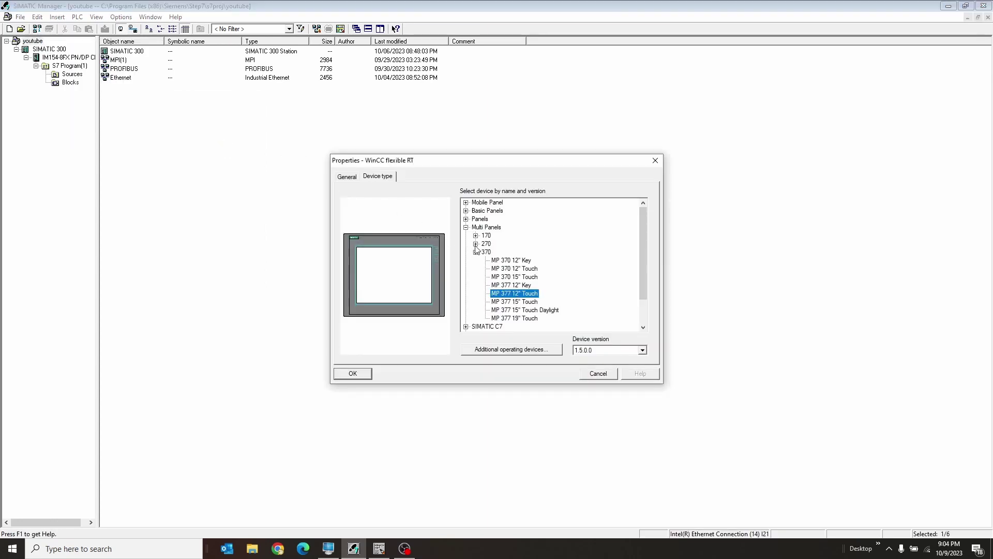
left_click(476, 244)
left_click(507, 260)
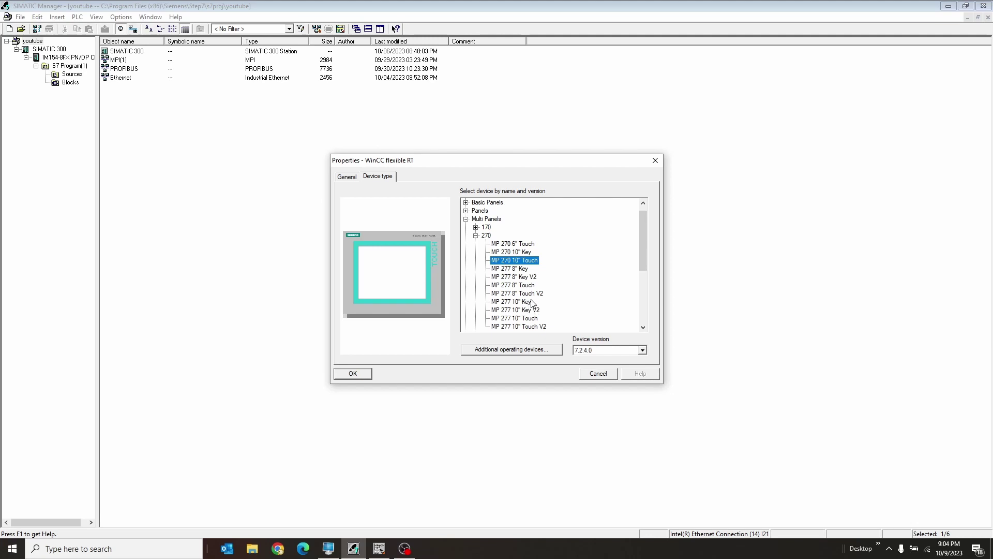
left_click(530, 318)
left_click(360, 374)
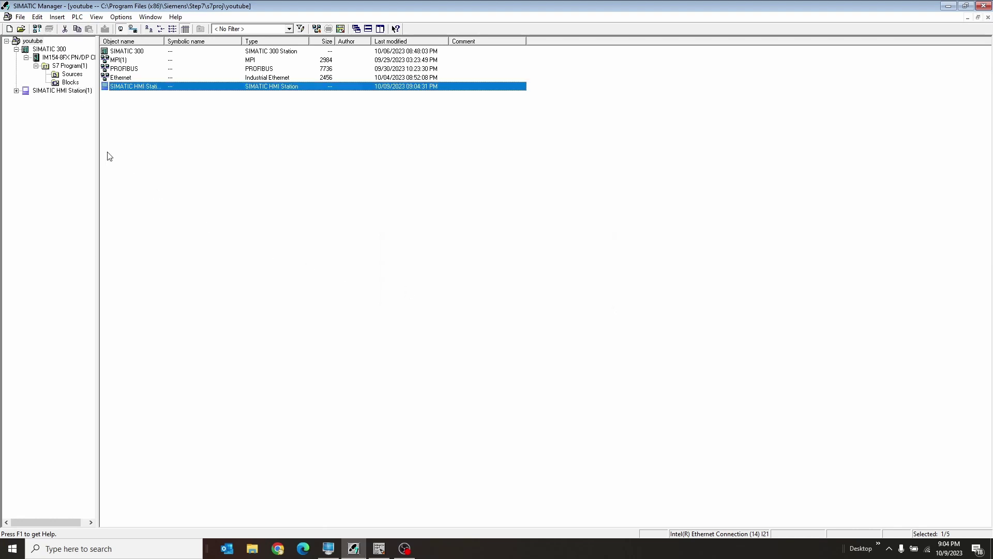
Step: Expand SIMATIC HMI Station(1) and open its WinCC flexible RT object
left_click(16, 91)
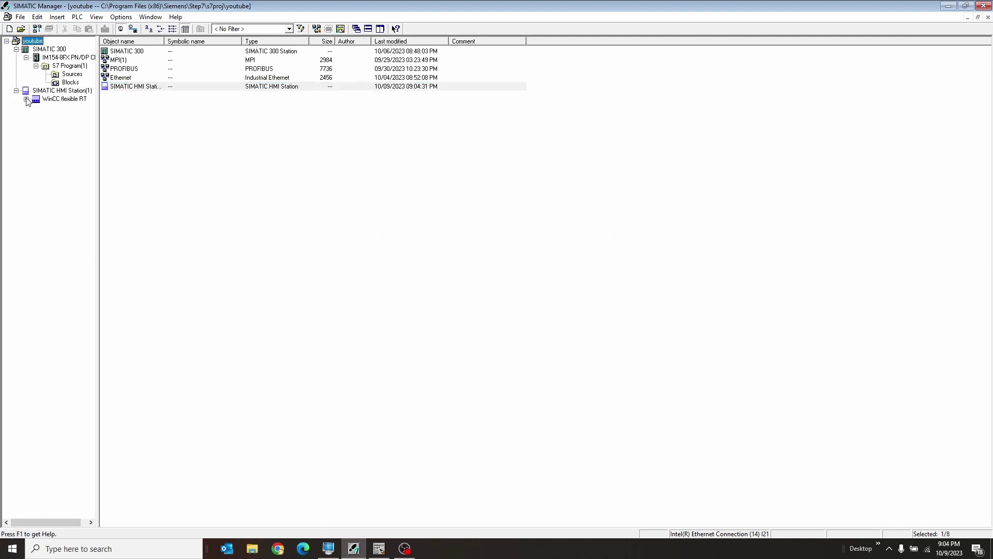
left_click(26, 99)
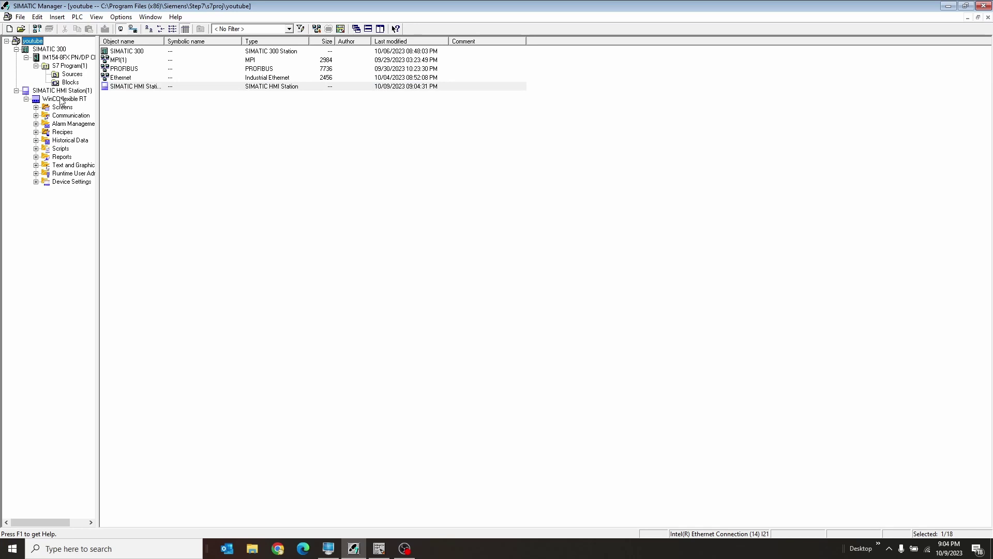
right_click(60, 99)
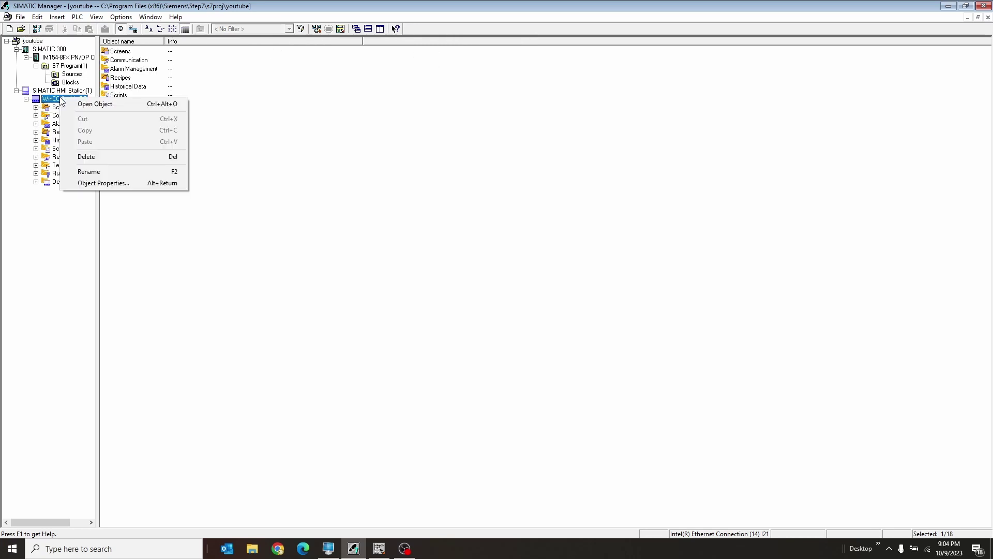
right_click(53, 92)
right_click(47, 102)
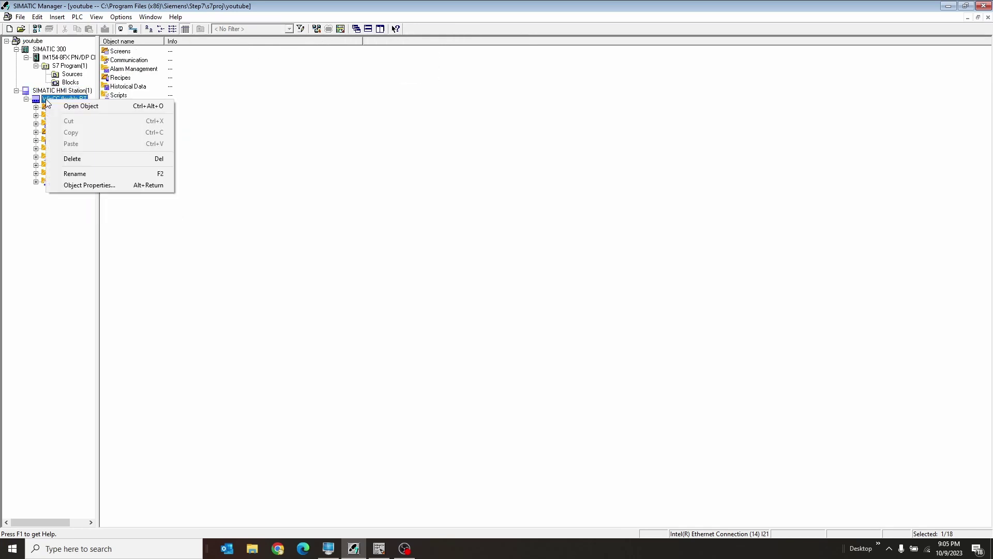
left_click(49, 106)
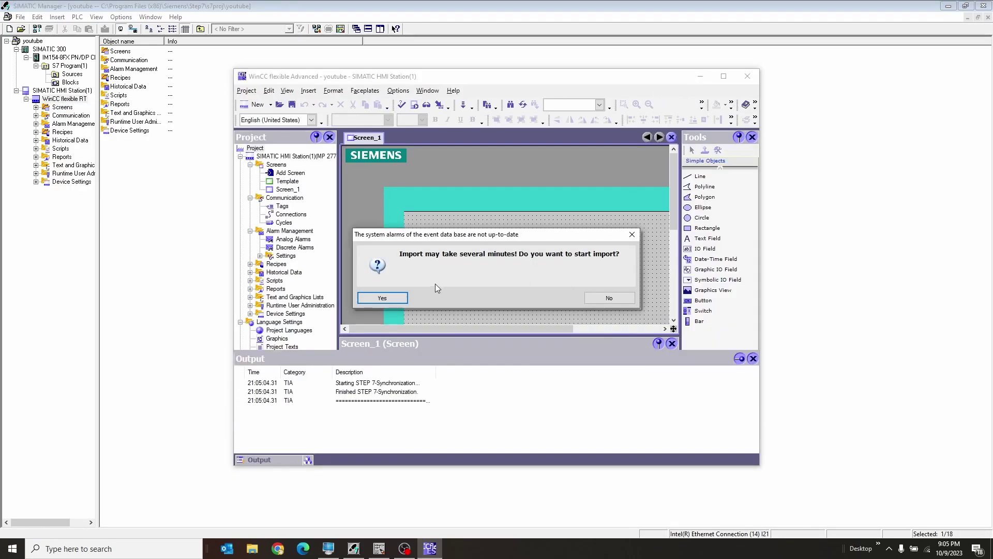
Step: Decline the alarm import and add Connection_1 over Ethernet to \youtube\SIMATIC 300
left_click(610, 299)
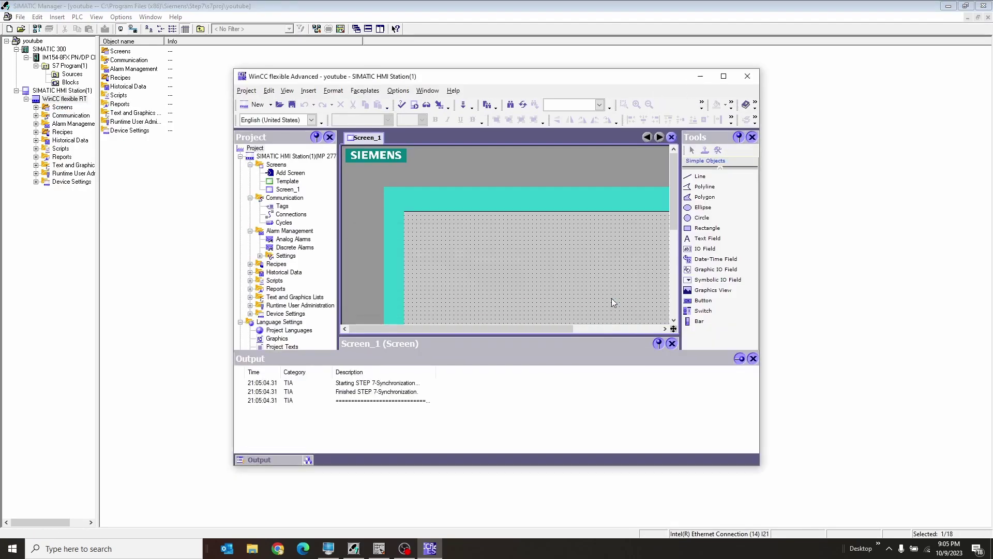
left_click(724, 76)
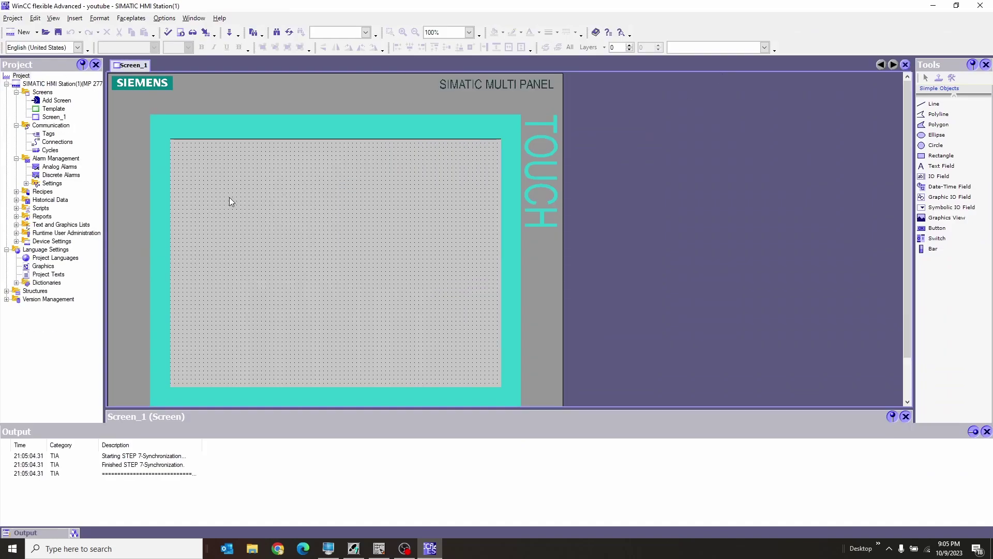
double_click(65, 143)
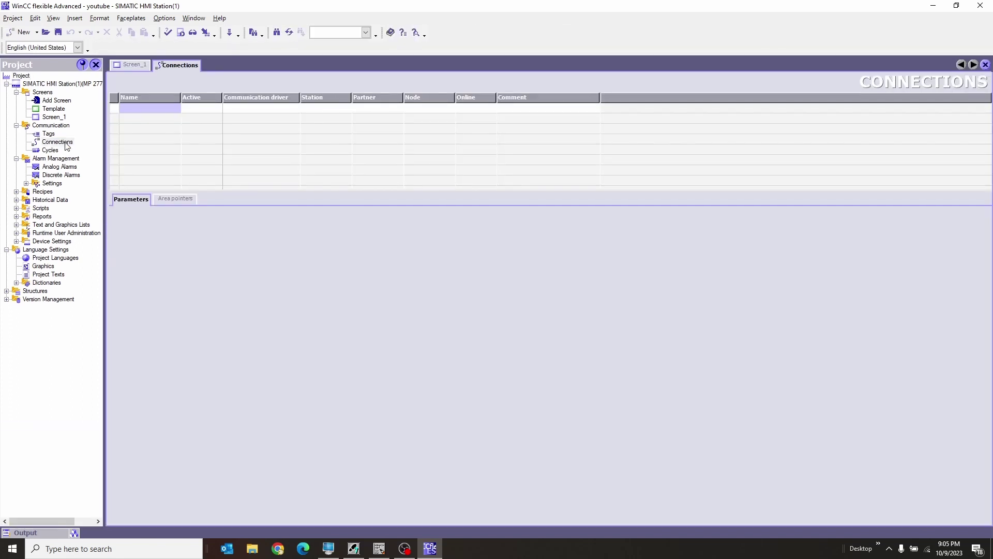
double_click(166, 109)
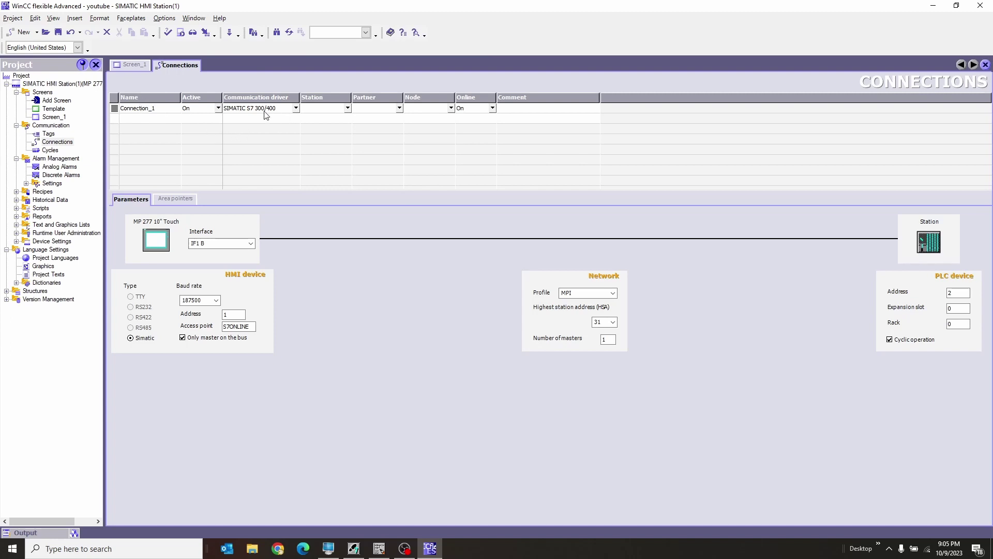
left_click(348, 108)
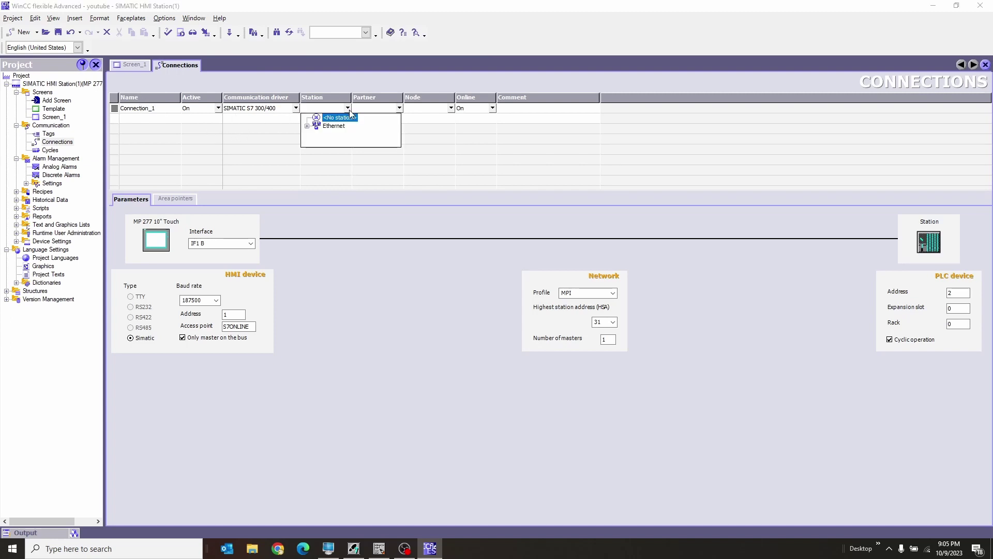
left_click(307, 126)
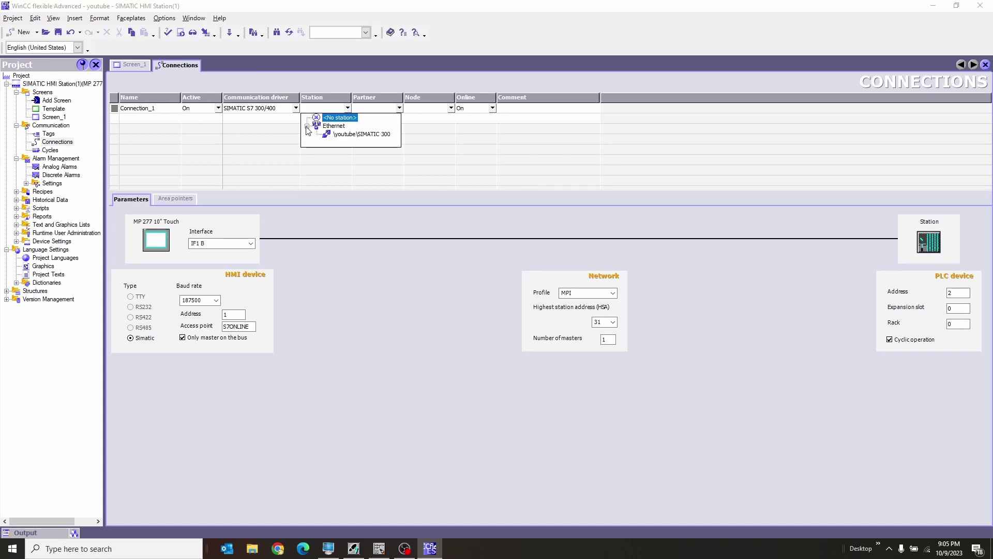
left_click(346, 134)
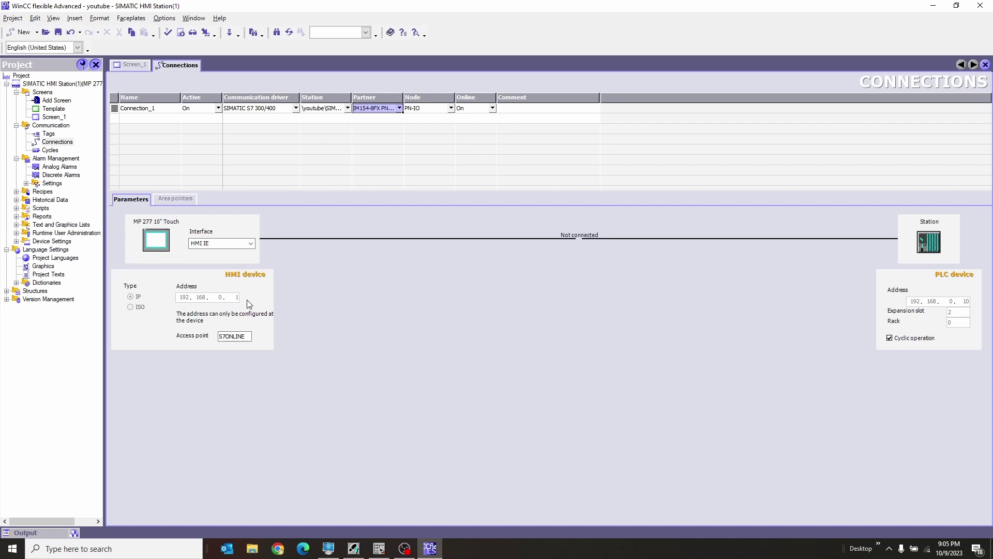
double_click(47, 135)
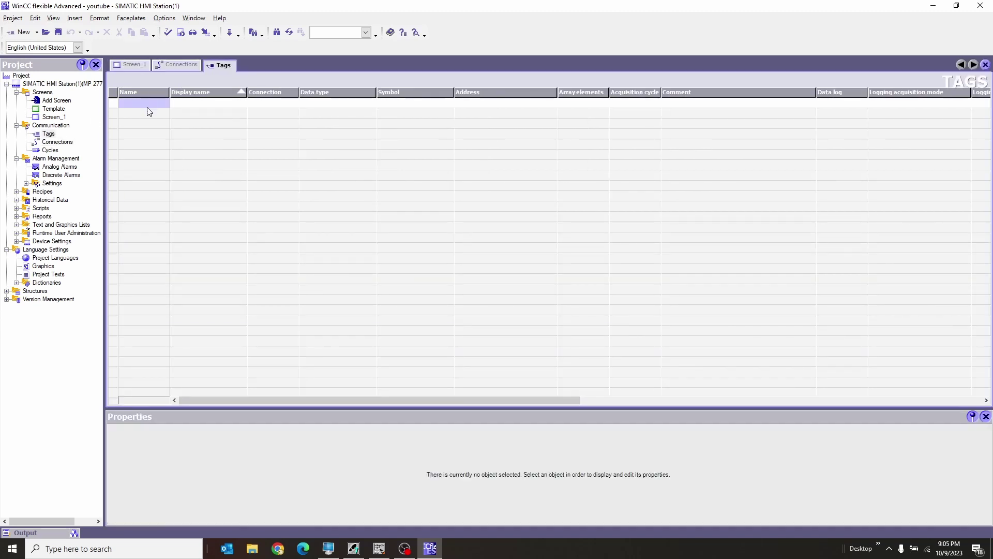
Step: Add tag Button as Bool at DB 1 DBX 0.0, then add a second tag named Sensor
double_click(149, 112)
type("Bu")
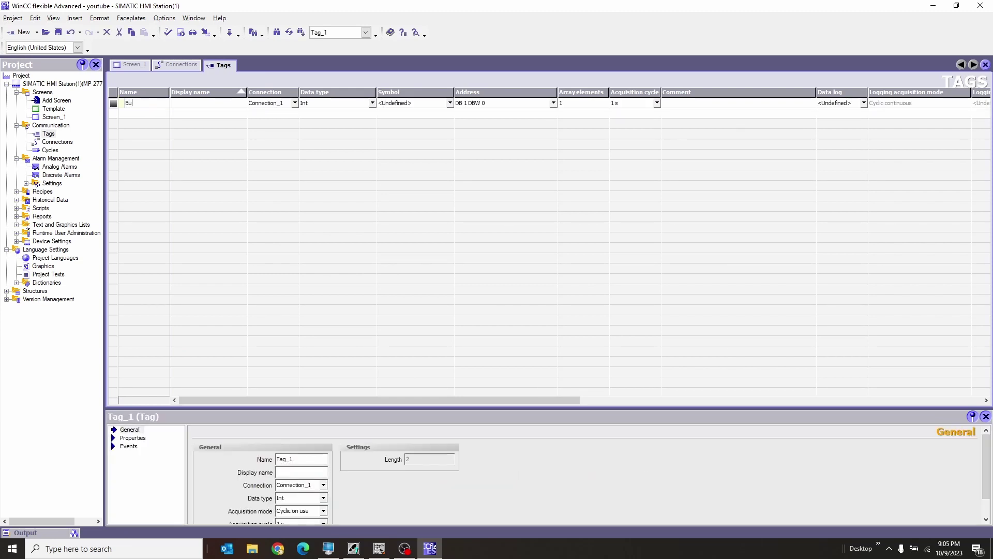
type("tton")
left_click(294, 104)
key("Tab")
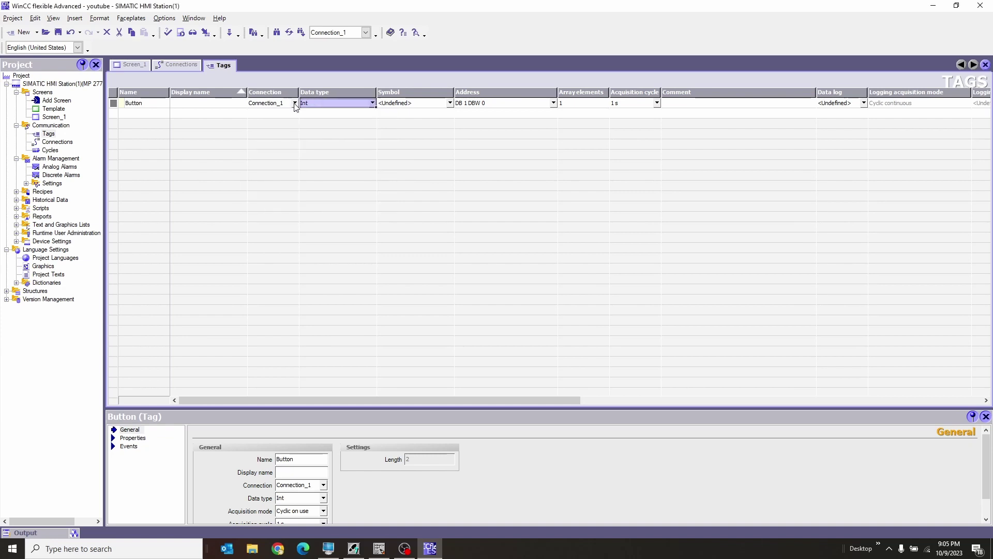
left_click(371, 105)
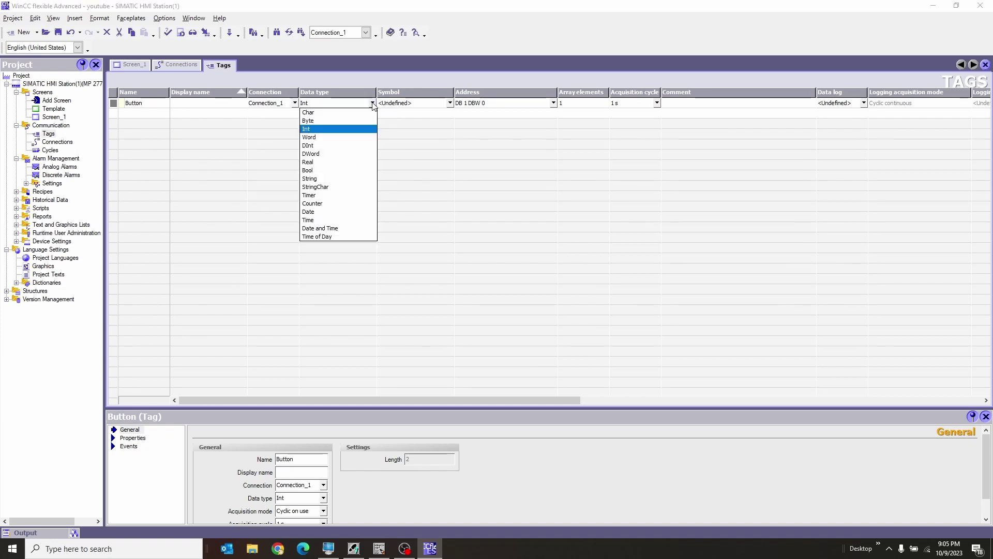
left_click(321, 174)
key("Tab")
left_click(499, 104)
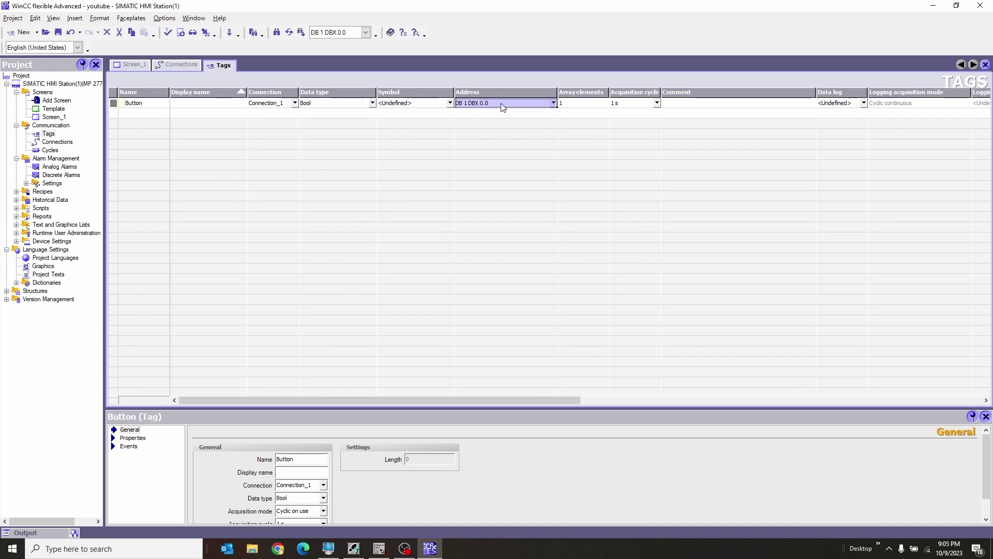
double_click(154, 114)
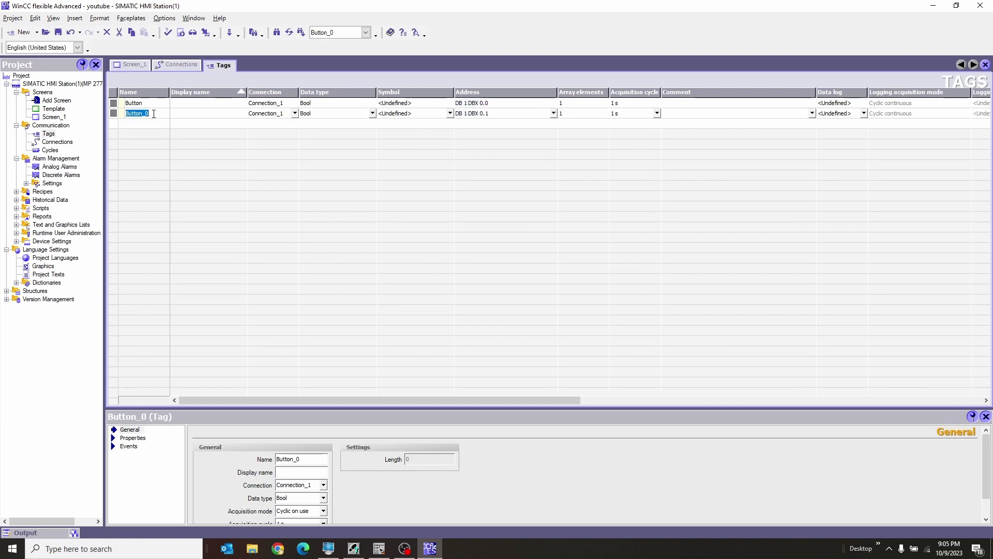
type("Sensor")
Step: Finish the Sensor tag and place a new button near the top-left of Screen_1
left_click(496, 124)
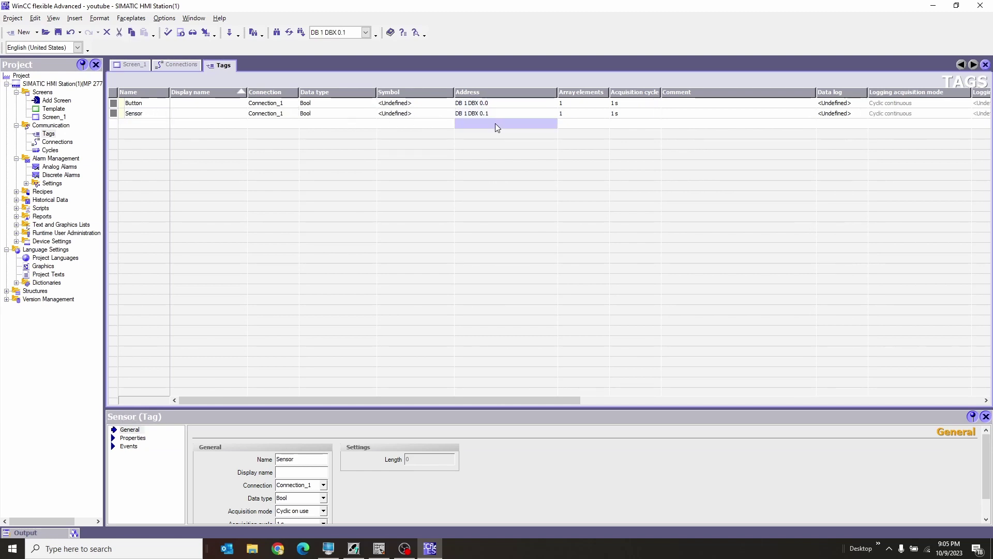
left_click(124, 65)
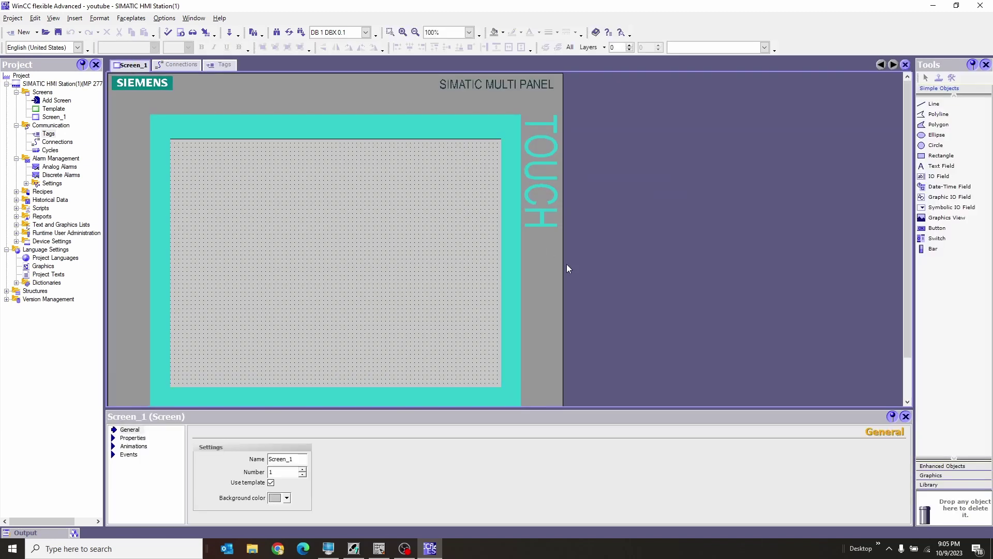
left_click_drag(960, 226, 269, 187)
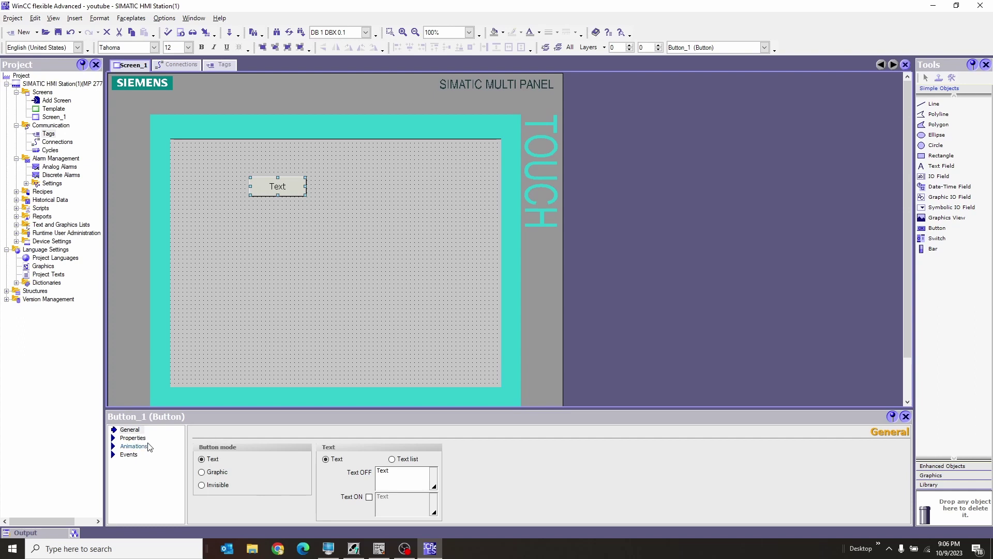
Step: Assign InvertBit to the button's Press event and select the tag it toggles
left_click(129, 454)
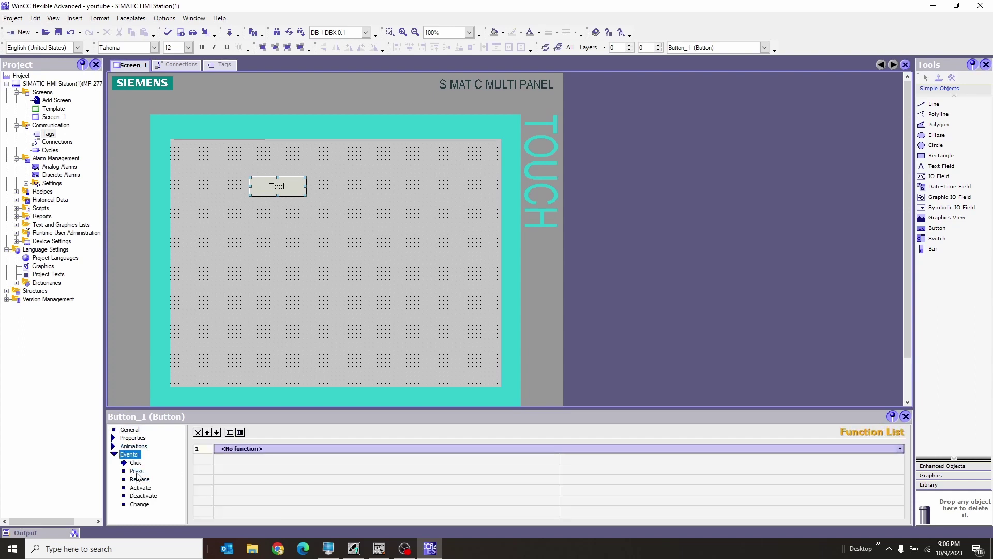
left_click(137, 471)
left_click(901, 450)
left_click(901, 450)
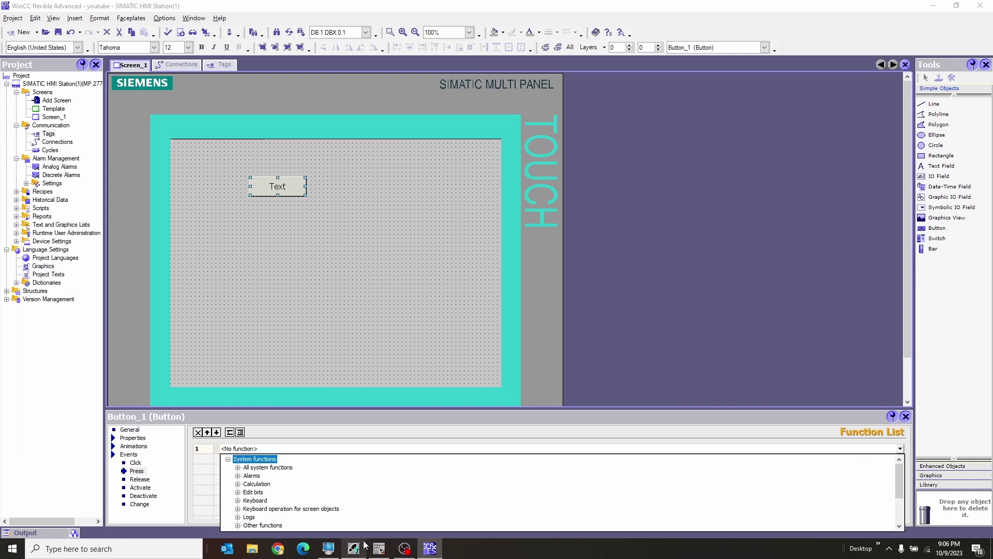
left_click(238, 492)
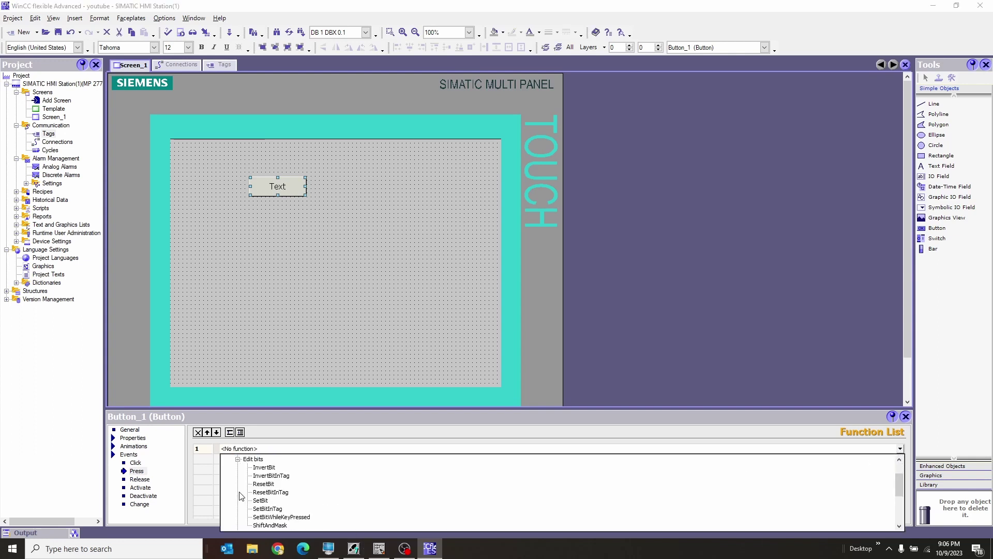
left_click(264, 468)
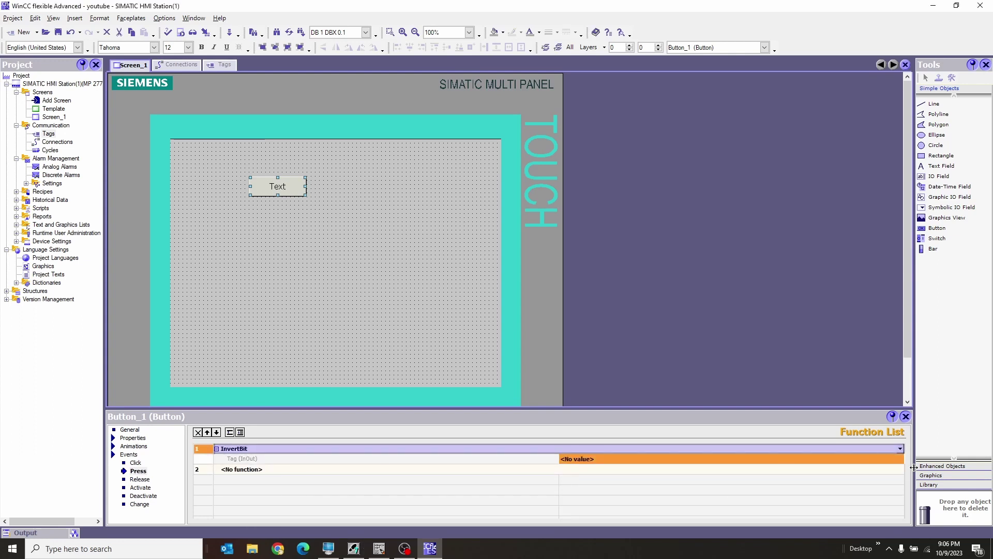
left_click(900, 459)
left_click(900, 459)
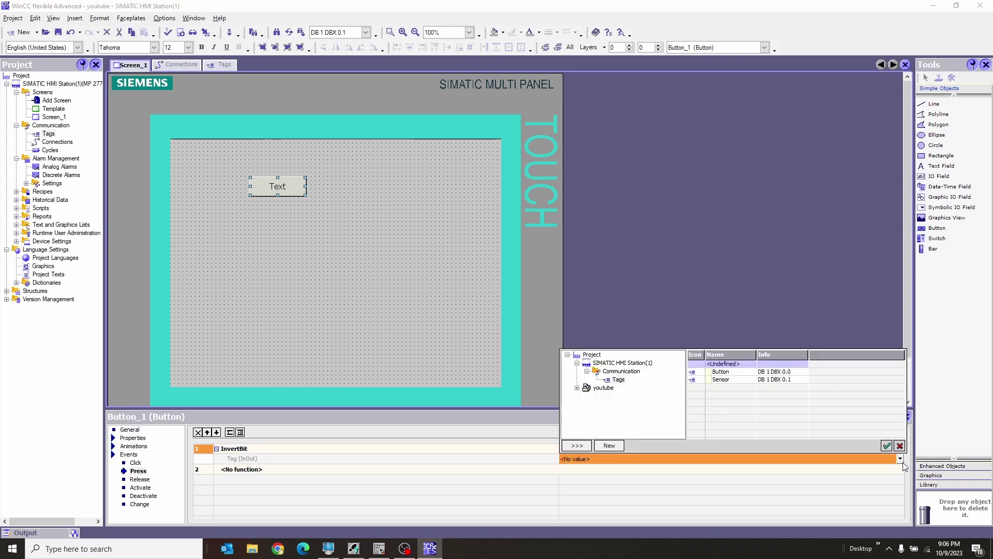
left_click(727, 372)
left_click(445, 246)
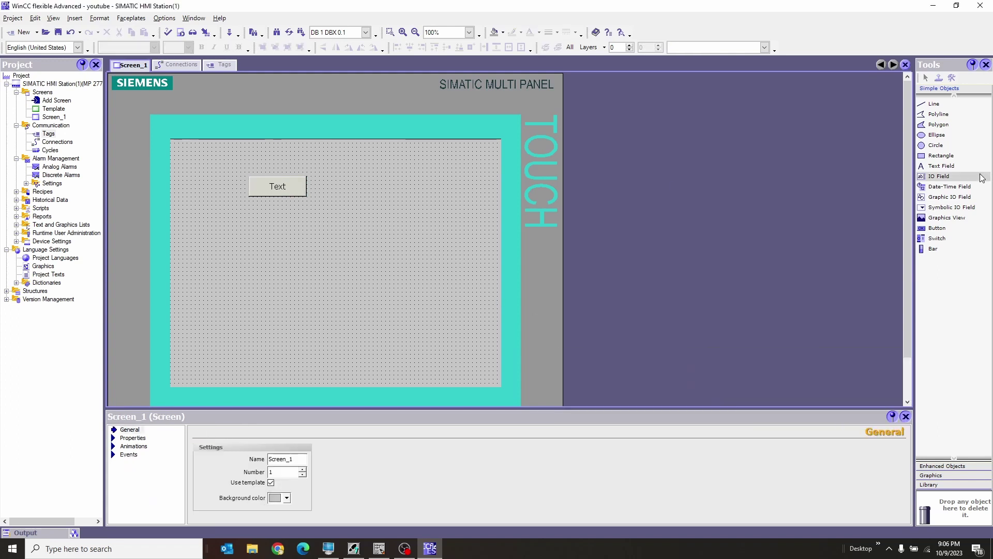
left_click(962, 144)
Step: Draw a large circle beside the button and enable its Appearance animation on the Sensor tag
left_click_drag(341, 178, 465, 333)
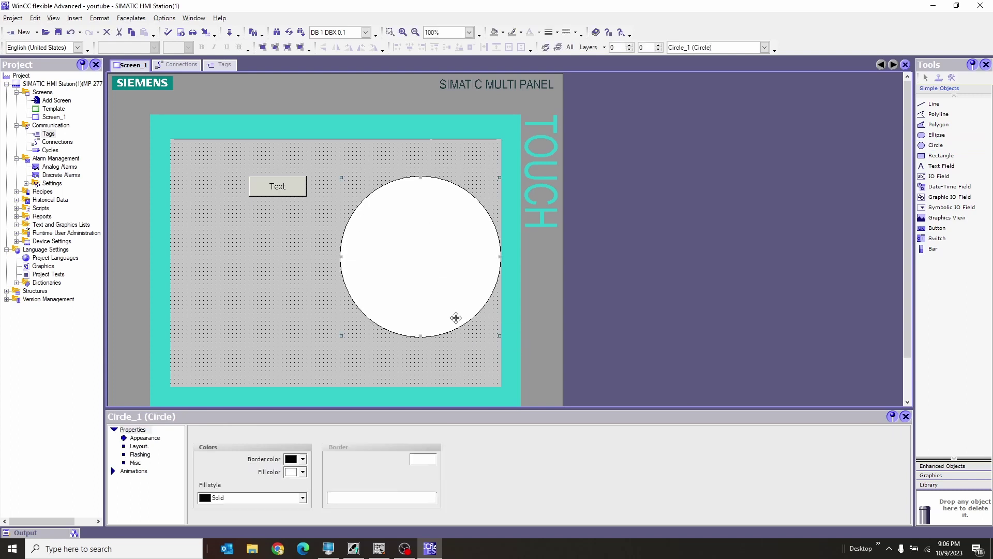
left_click(132, 471)
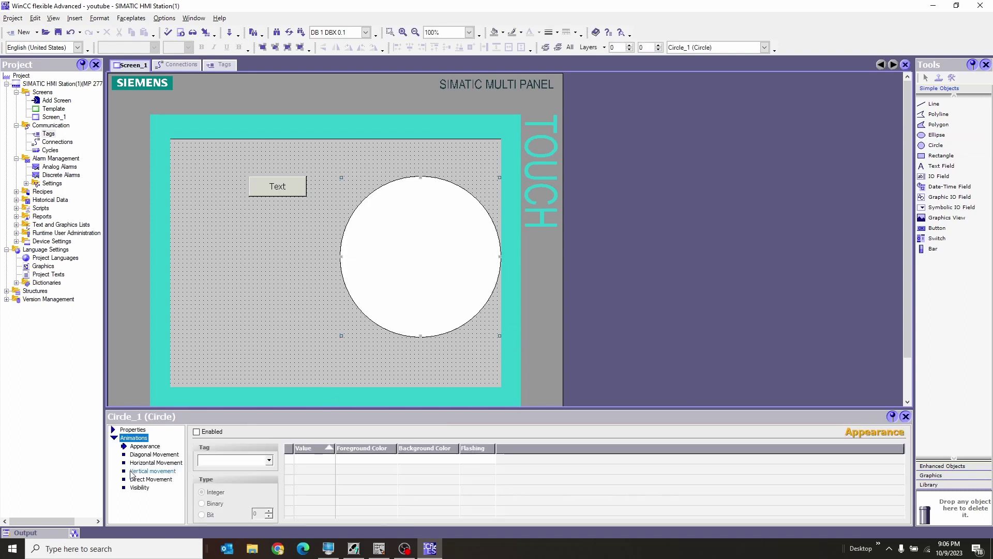
left_click(145, 445)
left_click(196, 431)
left_click(269, 460)
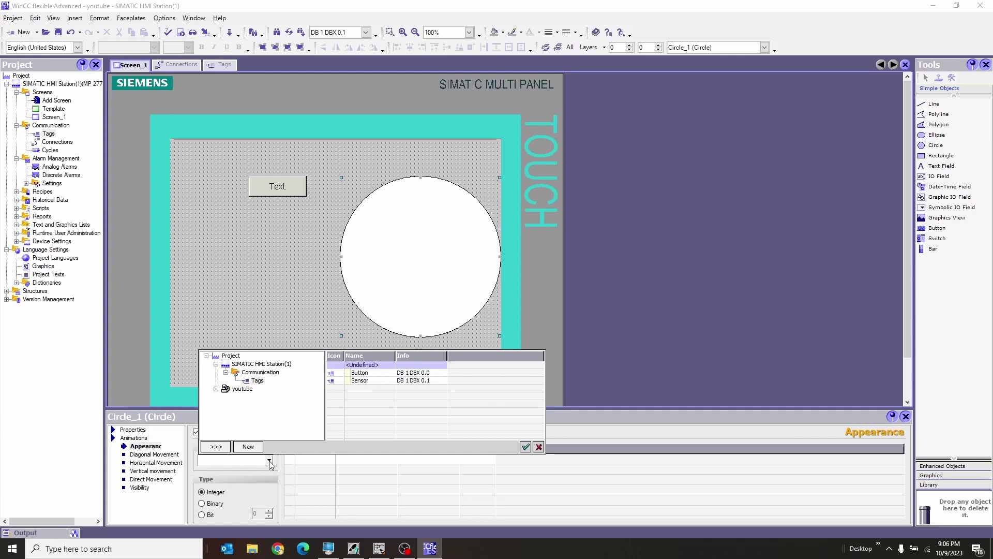
double_click(364, 380)
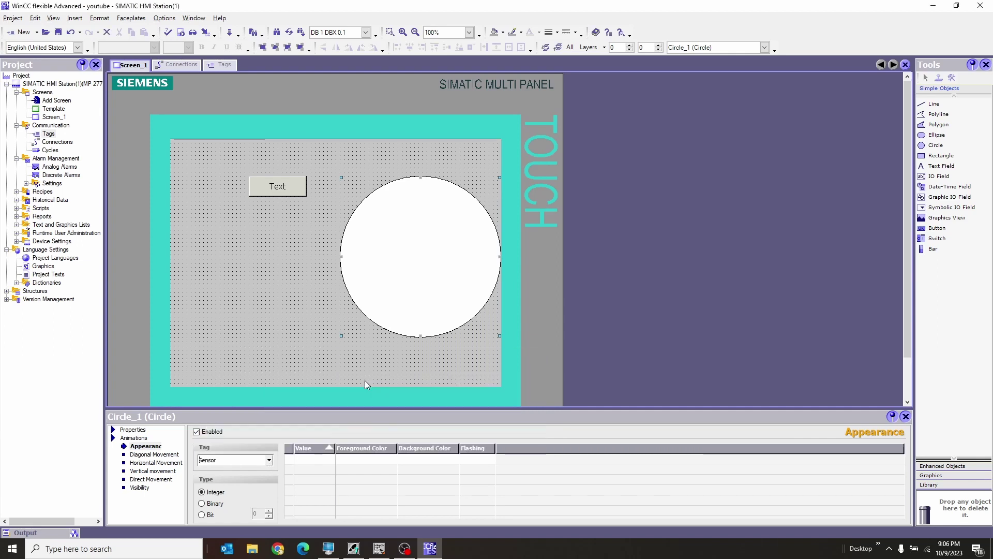
Step: Set the animation type to Bit with a green background for value 1
left_click(202, 515)
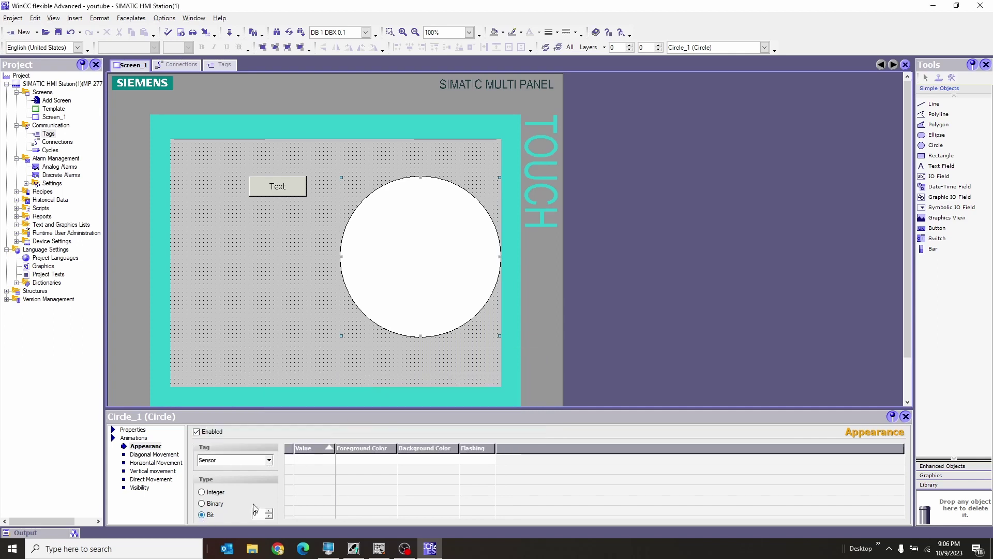
double_click(358, 463)
left_click(347, 470)
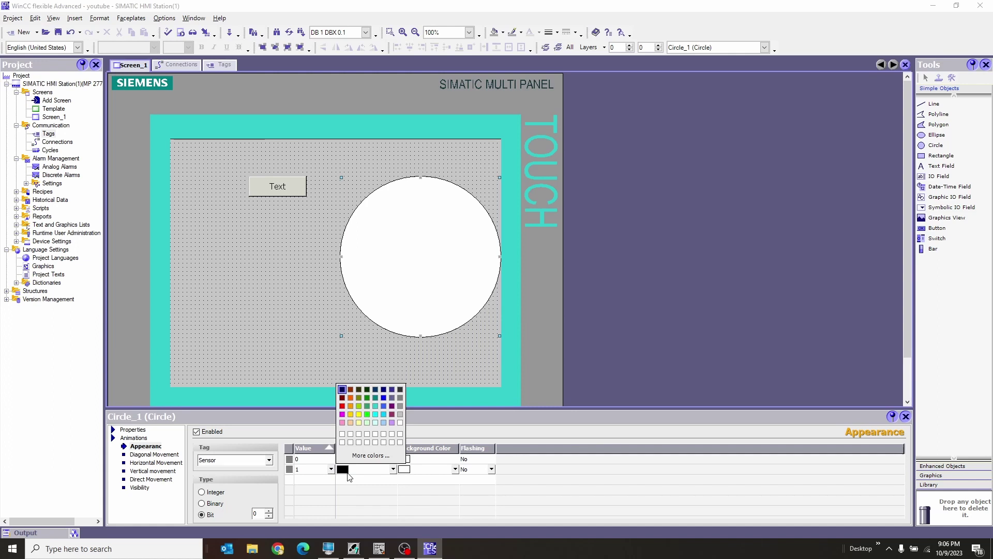
left_click(455, 469)
left_click(428, 414)
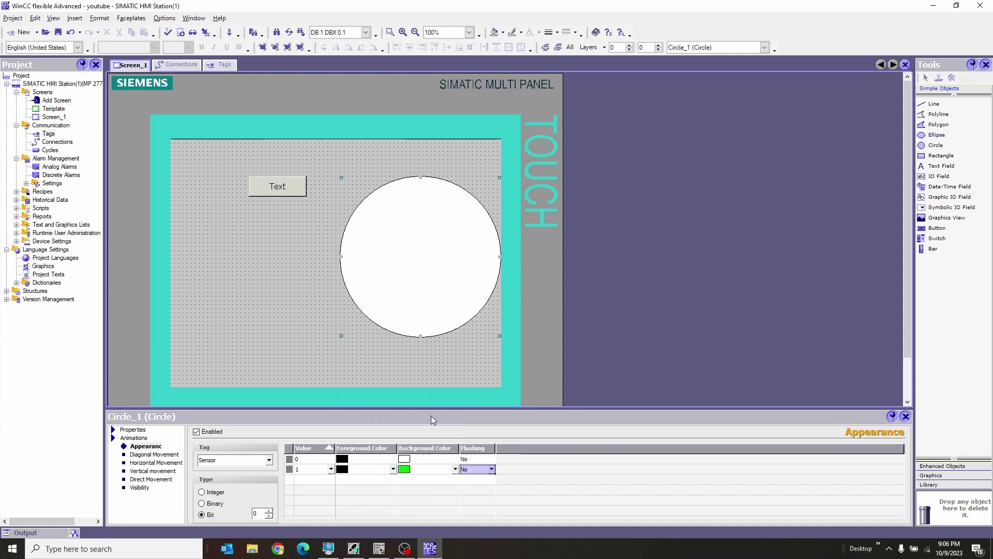
left_click(256, 309)
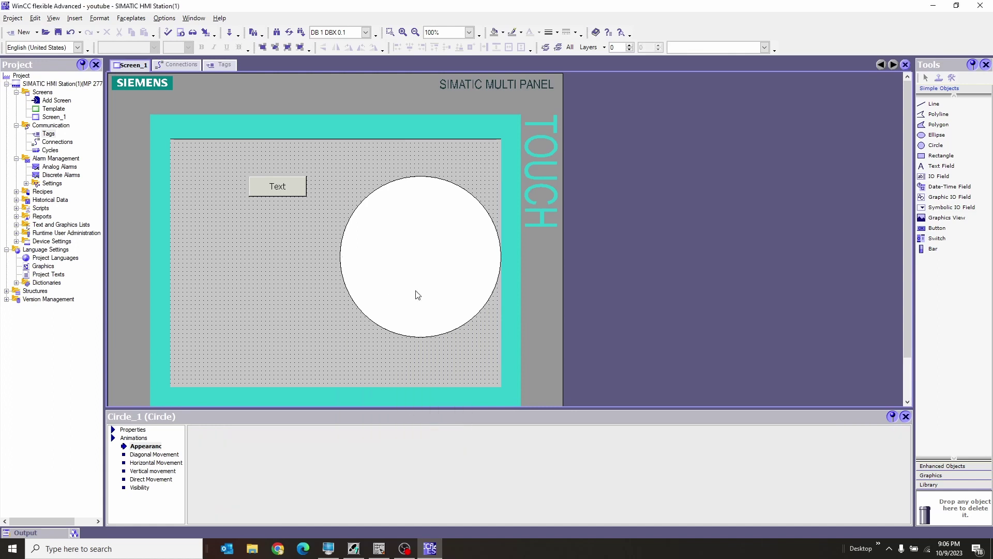
Step: Save and compile the project, skipping the system-alarm import
left_click(58, 32)
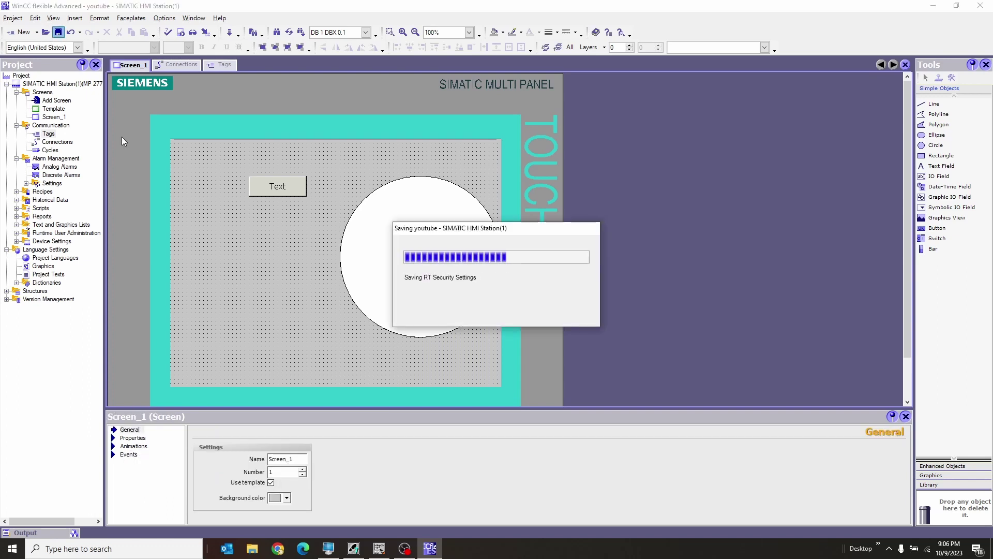
left_click(171, 36)
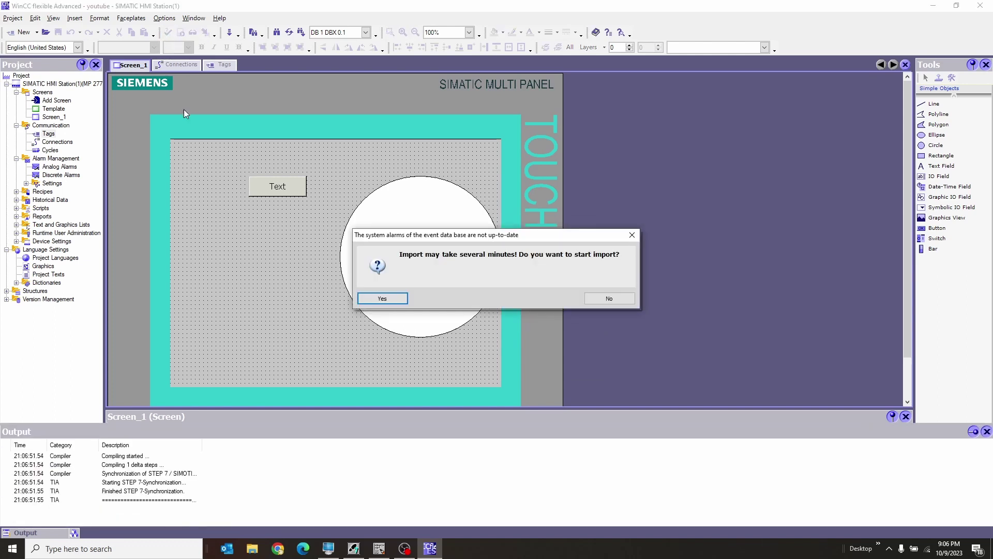
left_click(604, 298)
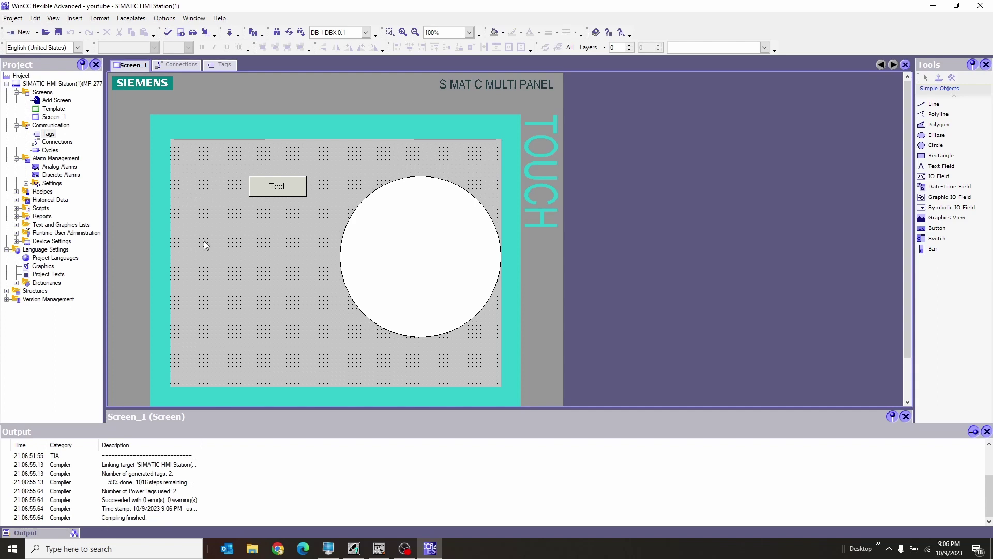
left_click(229, 32)
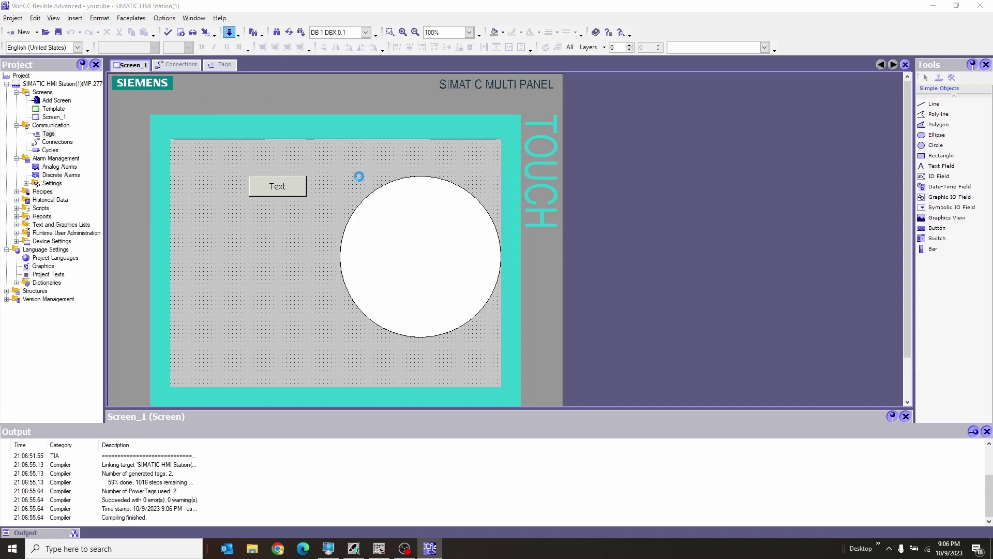
Step: Set the transfer mode to Ethernet with address 192.168.0.20 and apply it
left_click(460, 245)
left_click(461, 257)
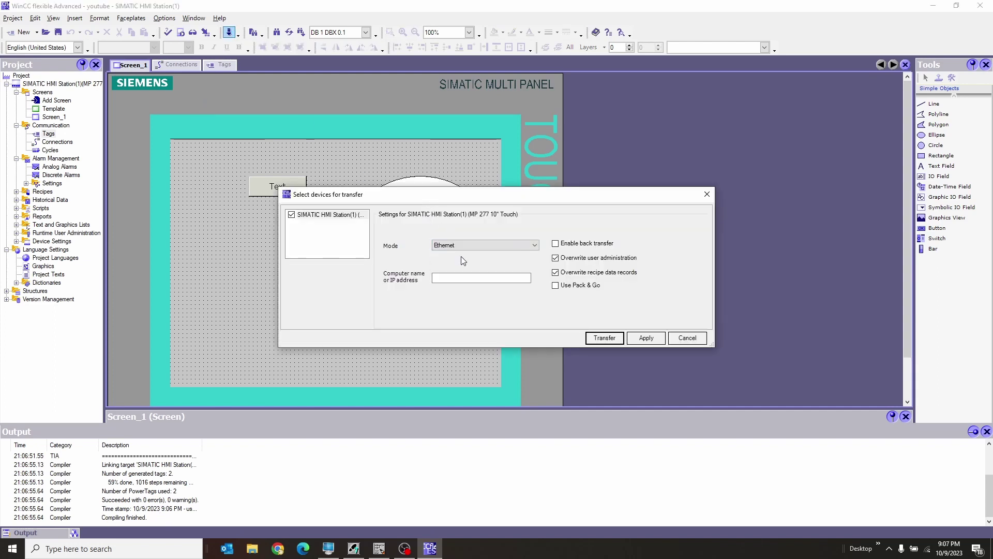
left_click(462, 278)
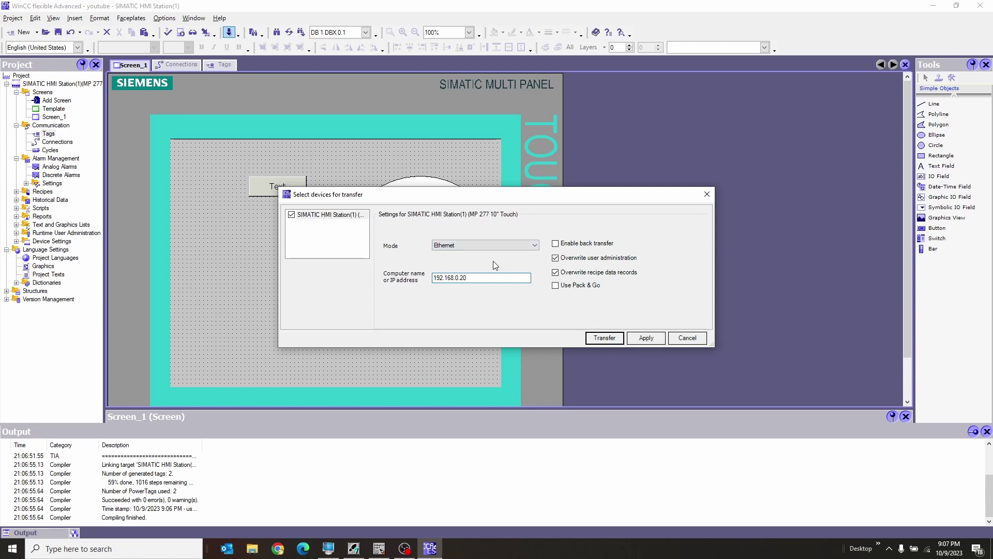
left_click(646, 339)
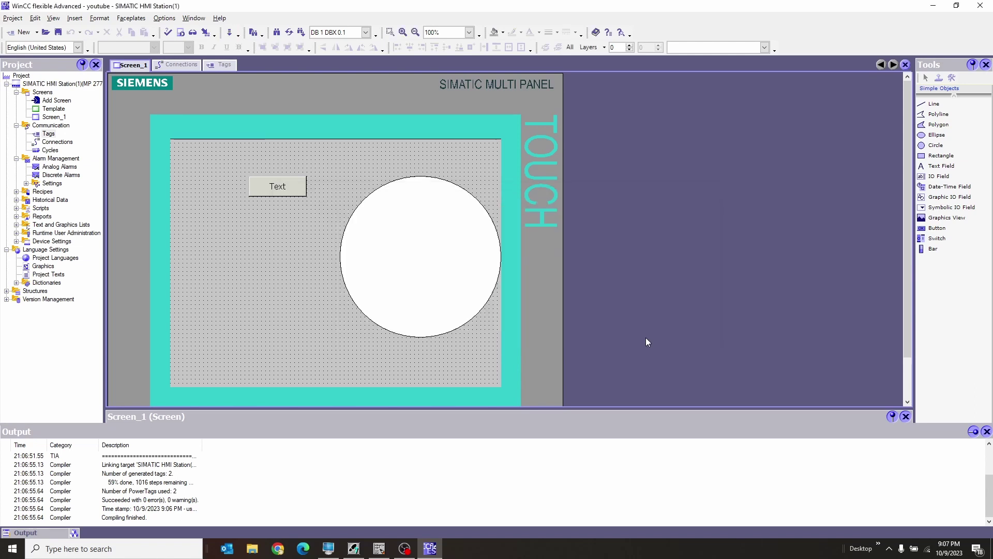
Step: Start the transfer to the panel, allowing its user administration to be overwritten
left_click(230, 32)
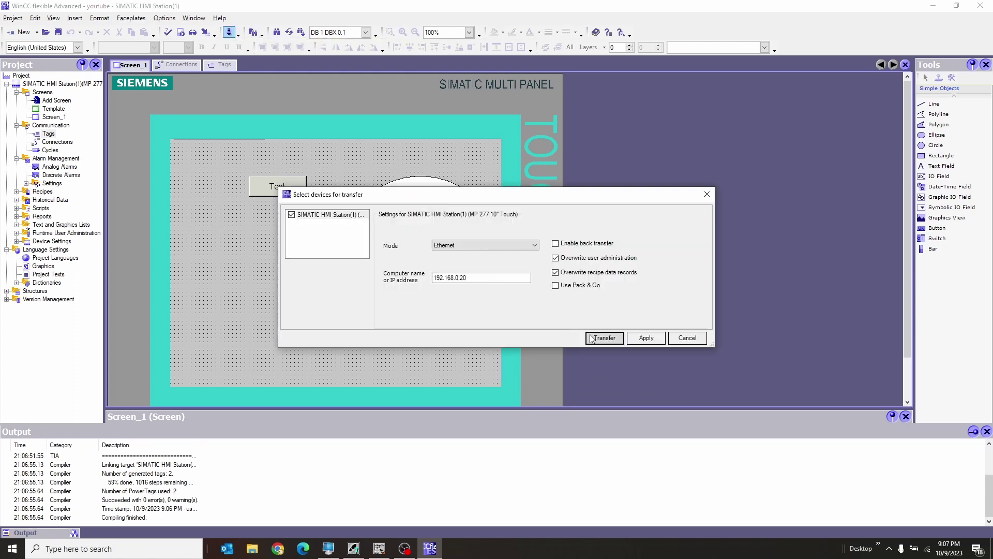
left_click(593, 339)
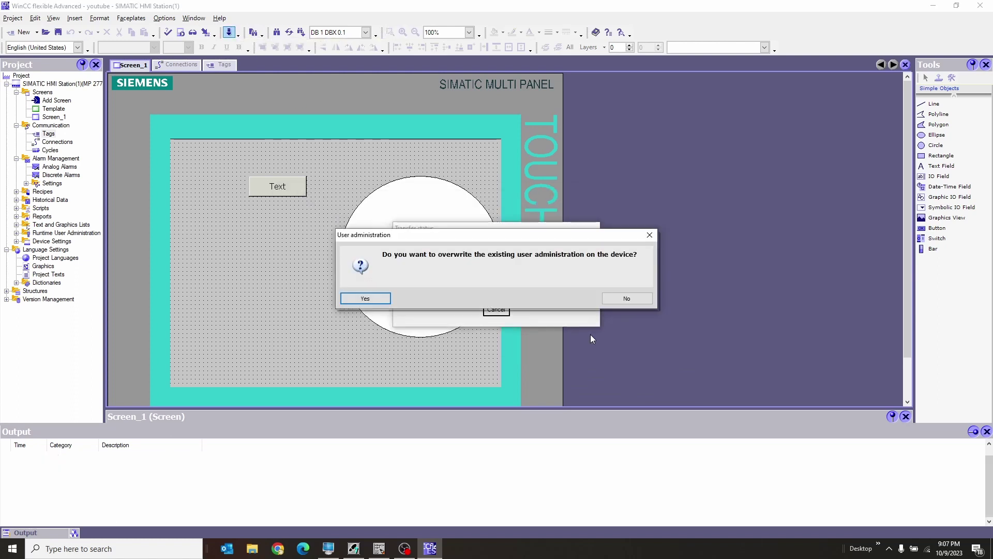
left_click(372, 299)
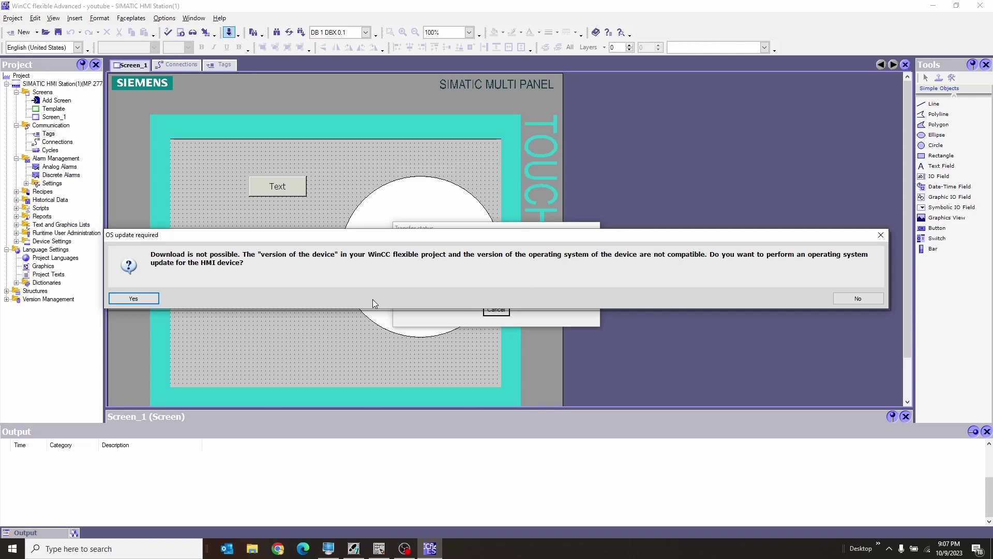
Step: Accept the required operating system update for the MP 277 panel
left_click(150, 299)
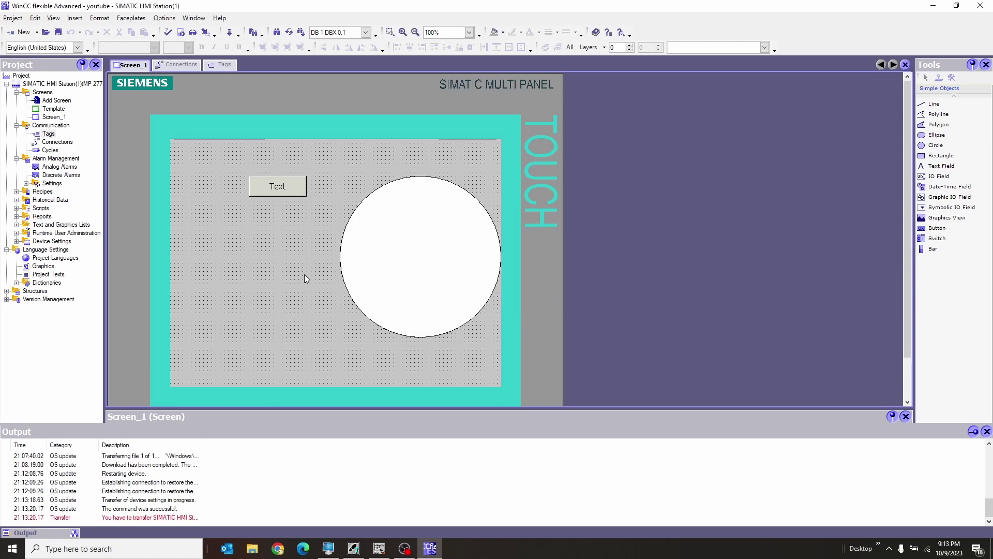
Step: Start a fresh project transfer to the HMI, allowing its user administration to be overwritten
left_click(227, 33)
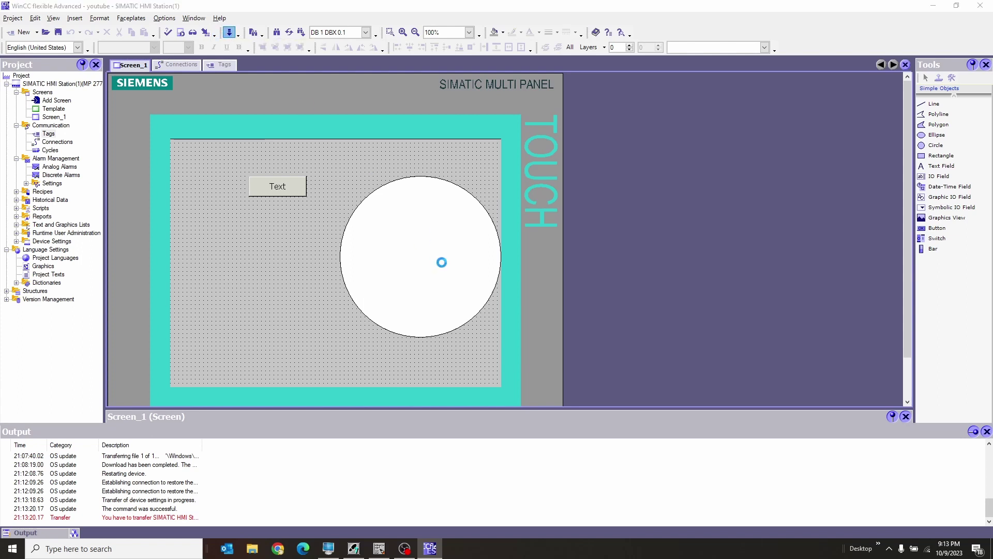
left_click(615, 340)
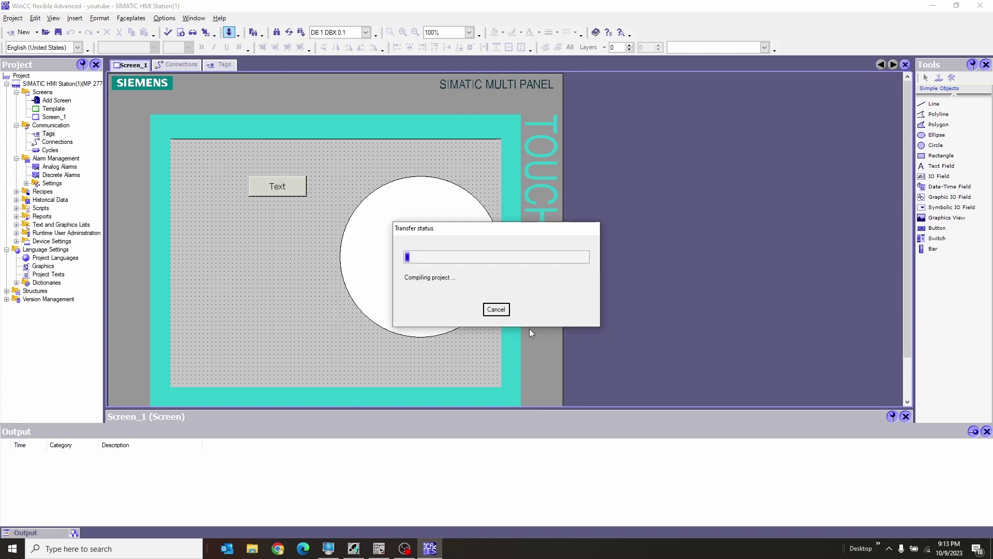
left_click(366, 298)
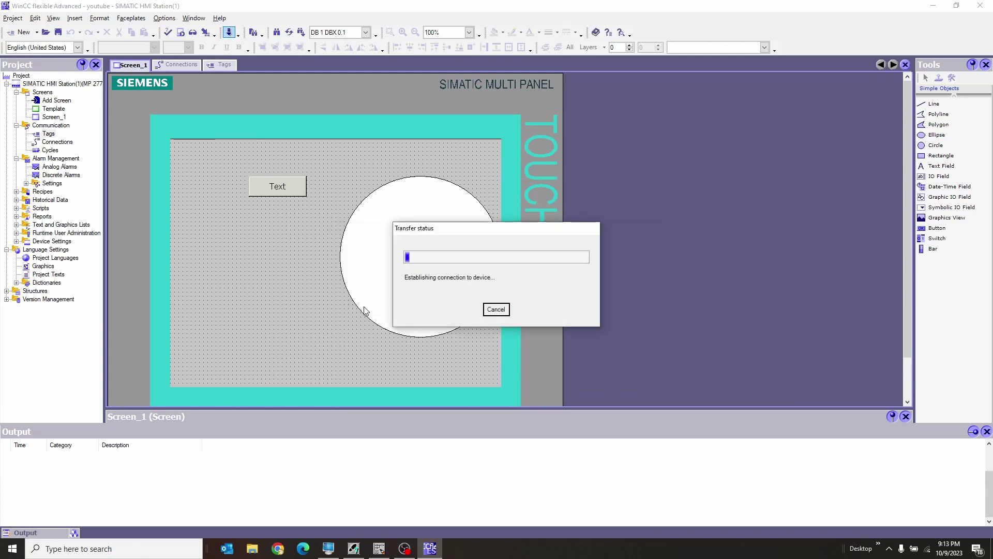